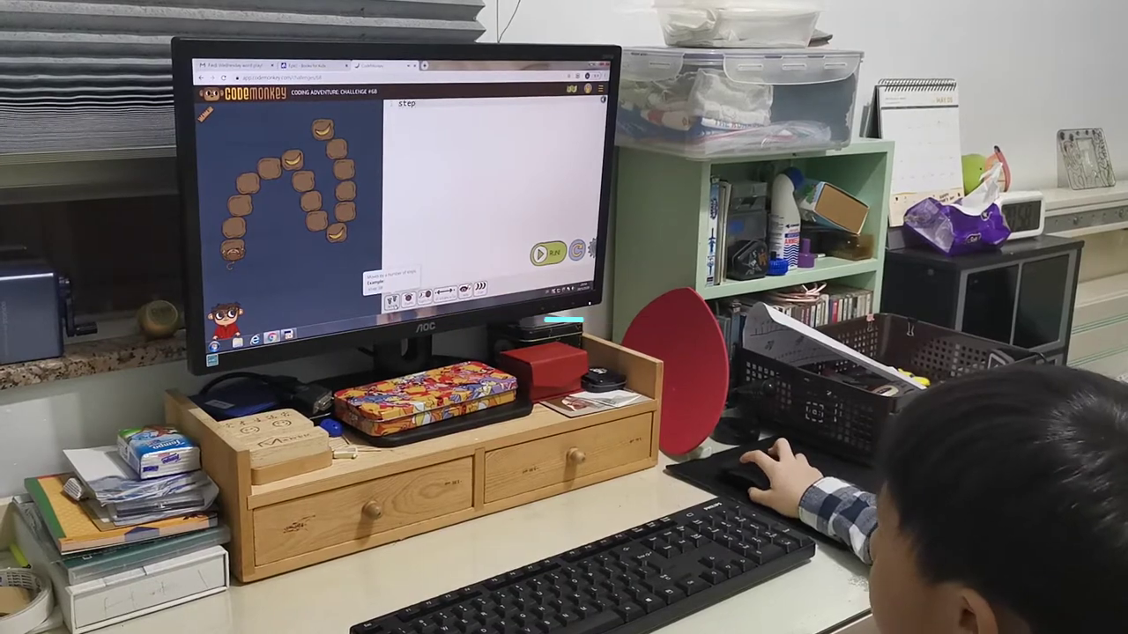
{"action": "type", "text": "3"}
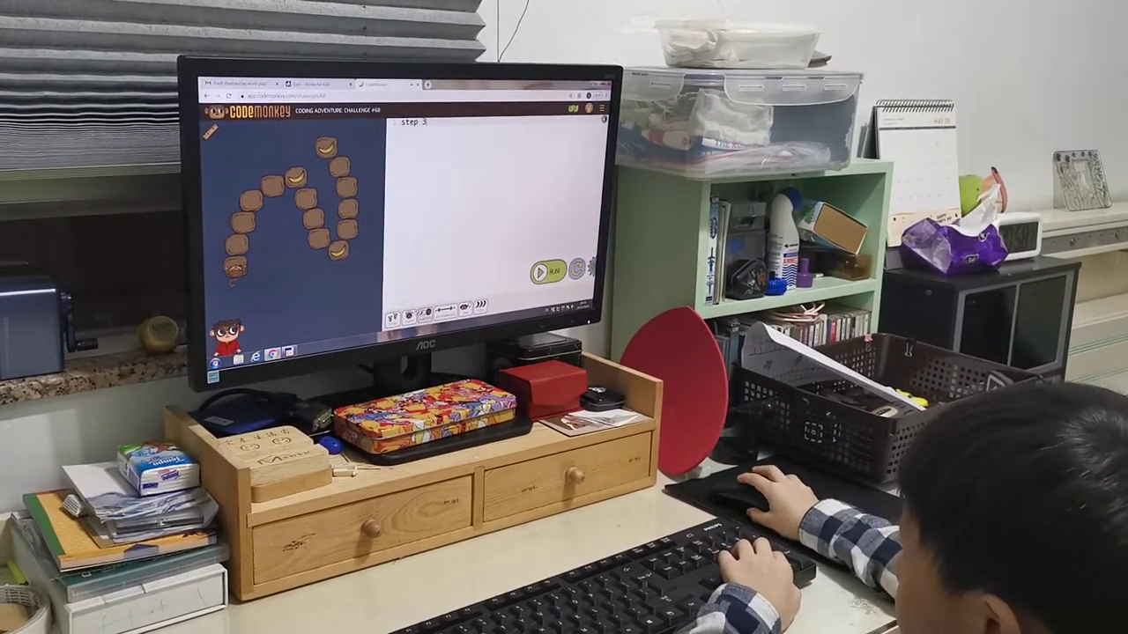
Replace the code with 'step 90' and run it.
{"action": "key", "text": "Return"}
{"action": "type", "text": "turn"}
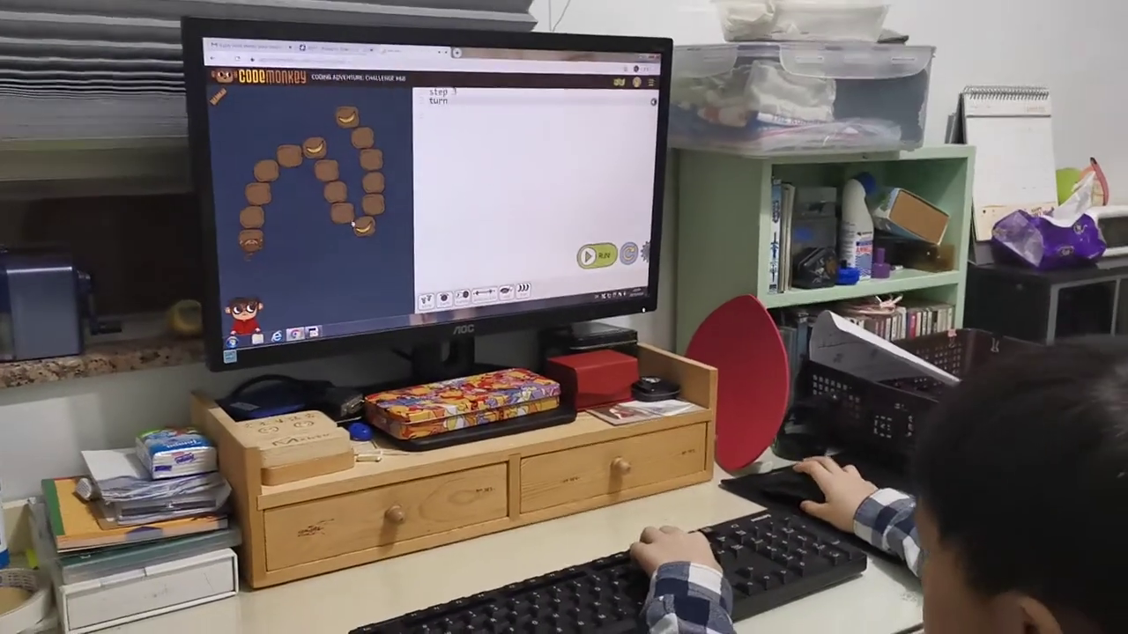
{"action": "key", "text": "BackSpace"}
{"action": "key", "text": "BackSpace"}
{"action": "key", "text": "BackSpace"}
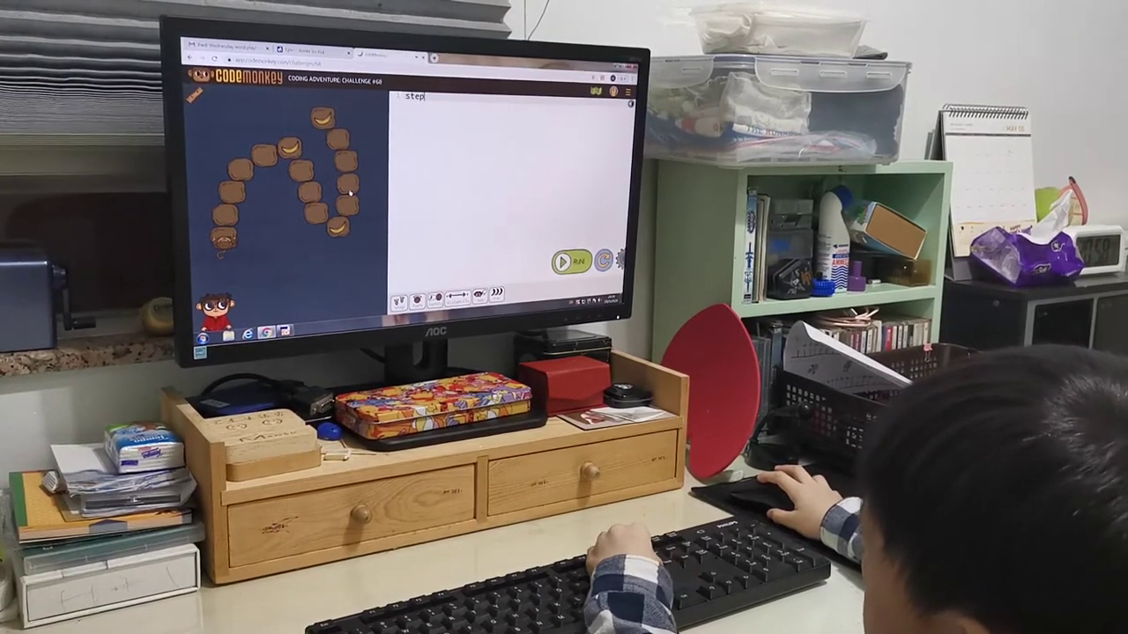
{"action": "key", "text": "BackSpace"}
{"action": "key", "text": "BackSpace"}
{"action": "key", "text": "BackSpace"}
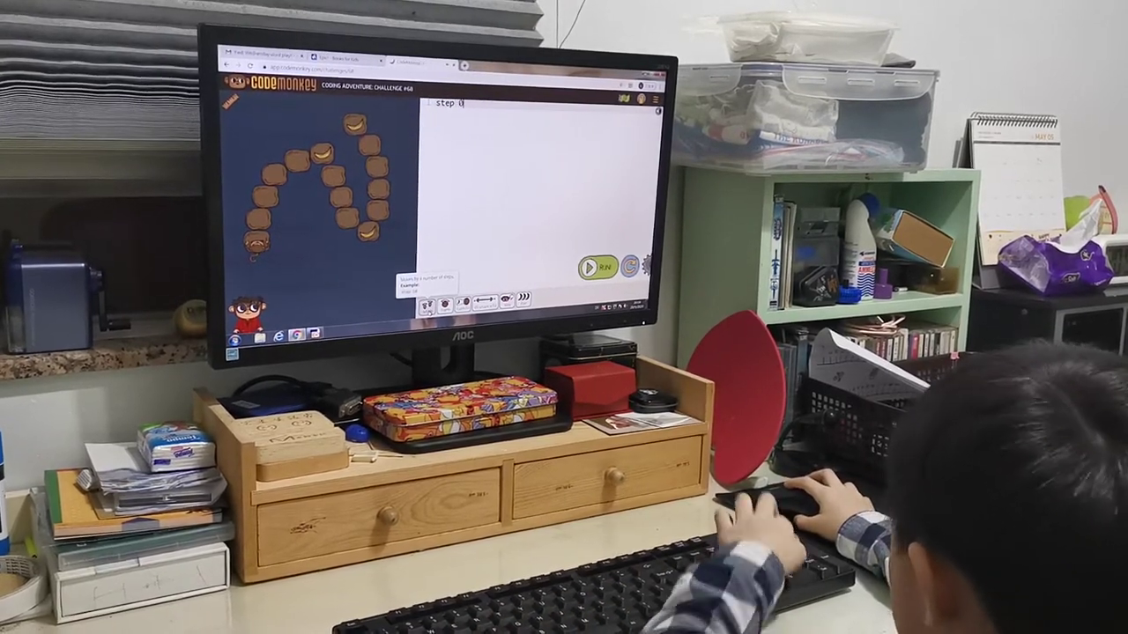
{"action": "type", "text": "9"}
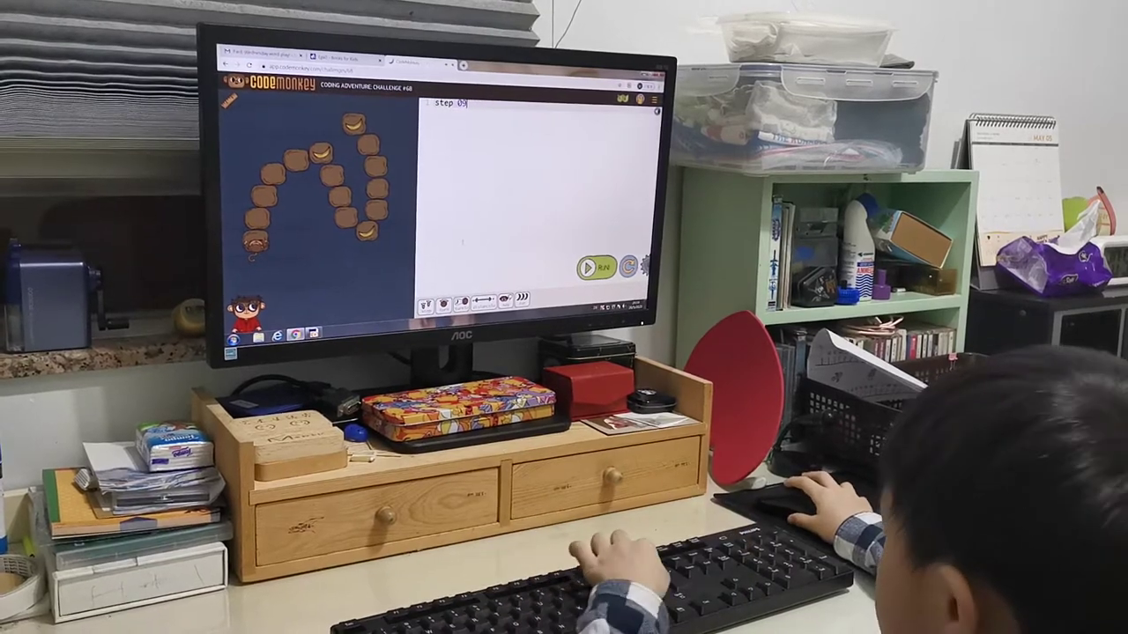
{"action": "key", "text": "BackSpace"}
{"action": "key", "text": "BackSpace"}
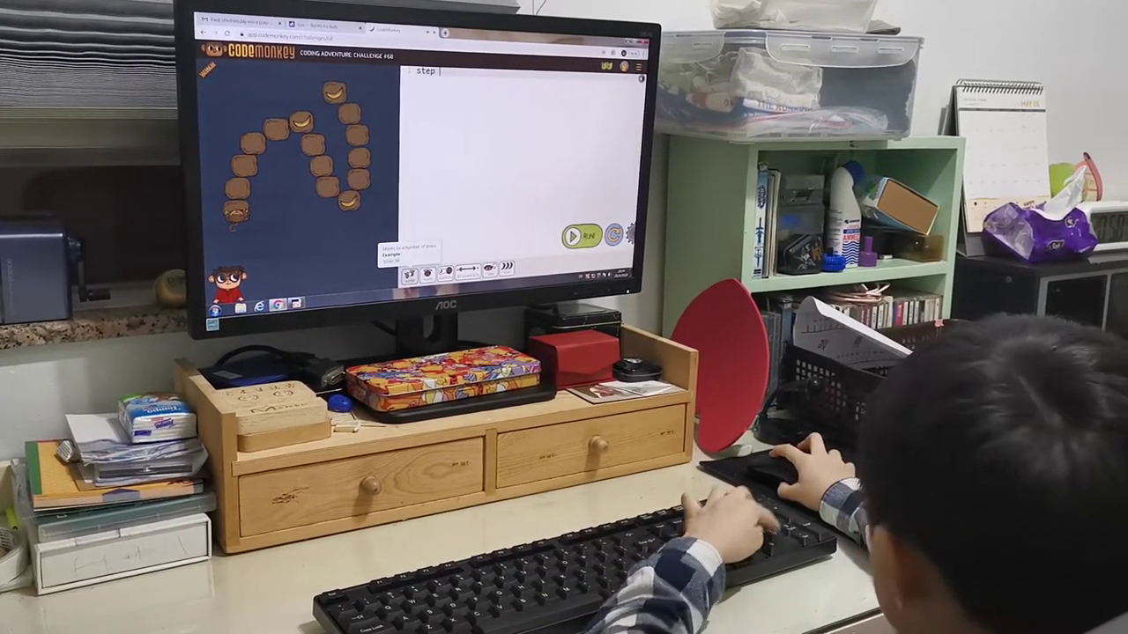
{"action": "type", "text": "90"}
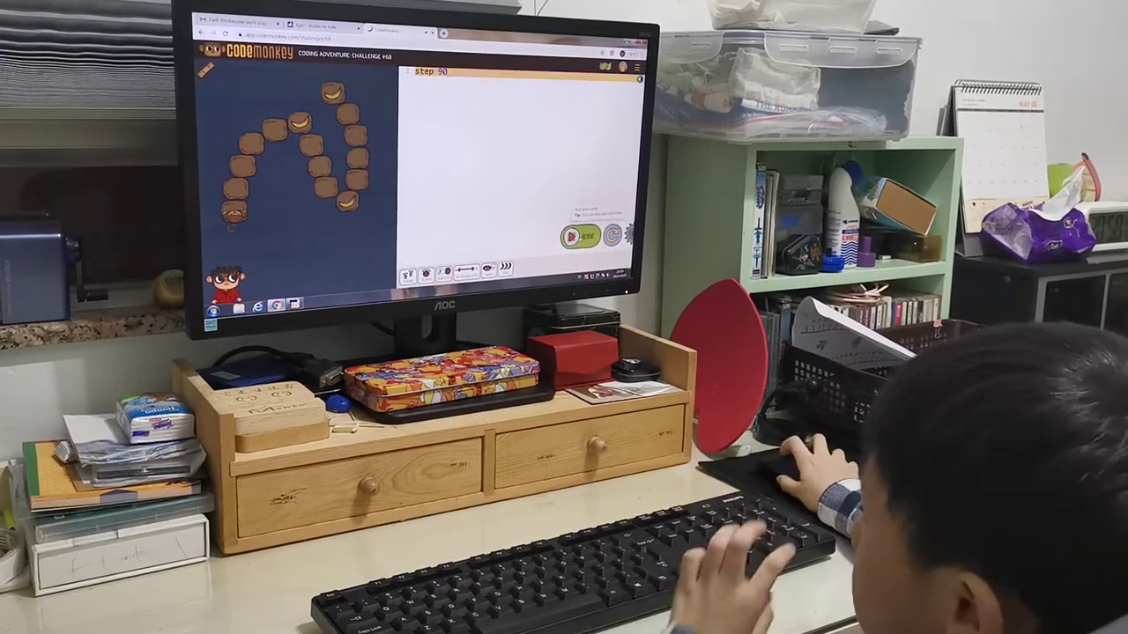
{"action": "left_click", "coordinate": [580, 236]}
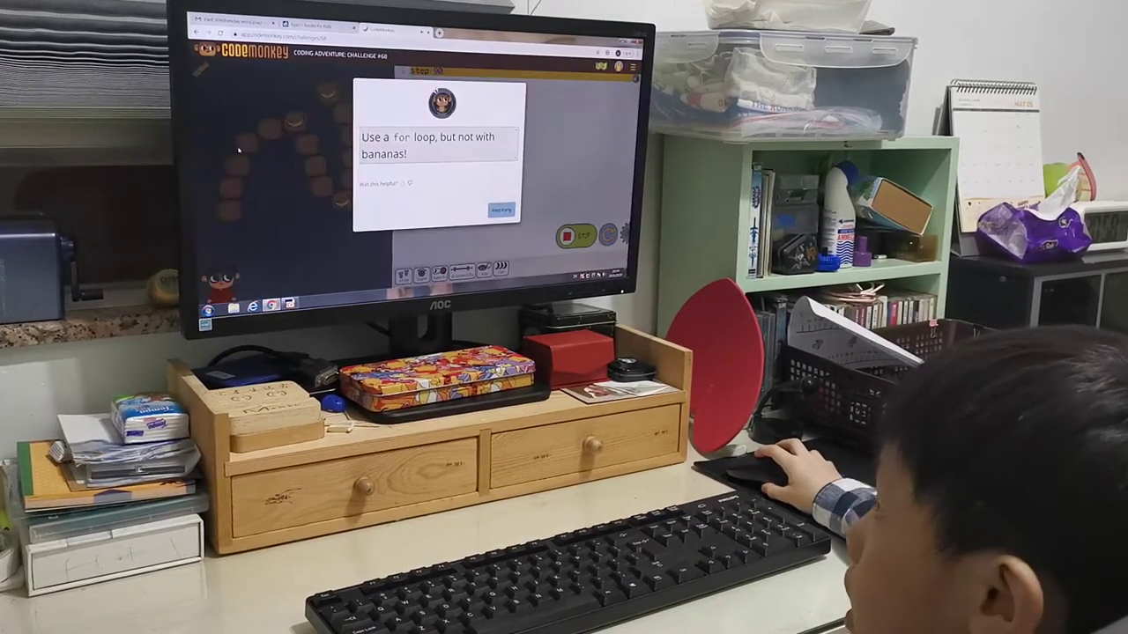
Dismiss the for-loop hint and request a code reset.
{"action": "left_click", "coordinate": [497, 209]}
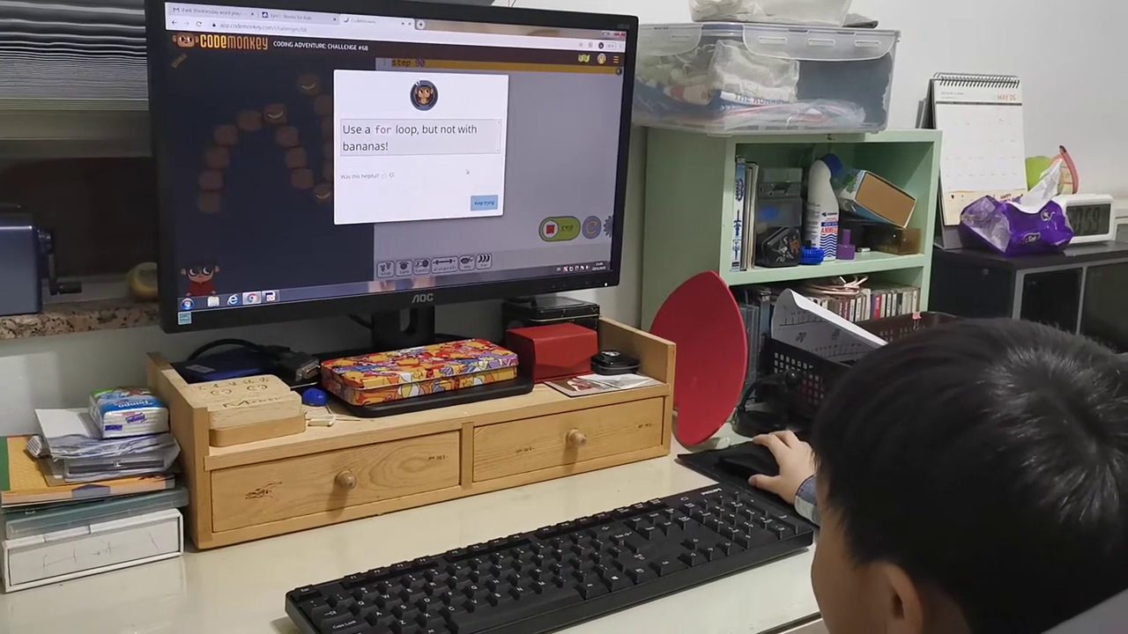
{"action": "left_click", "coordinate": [483, 202]}
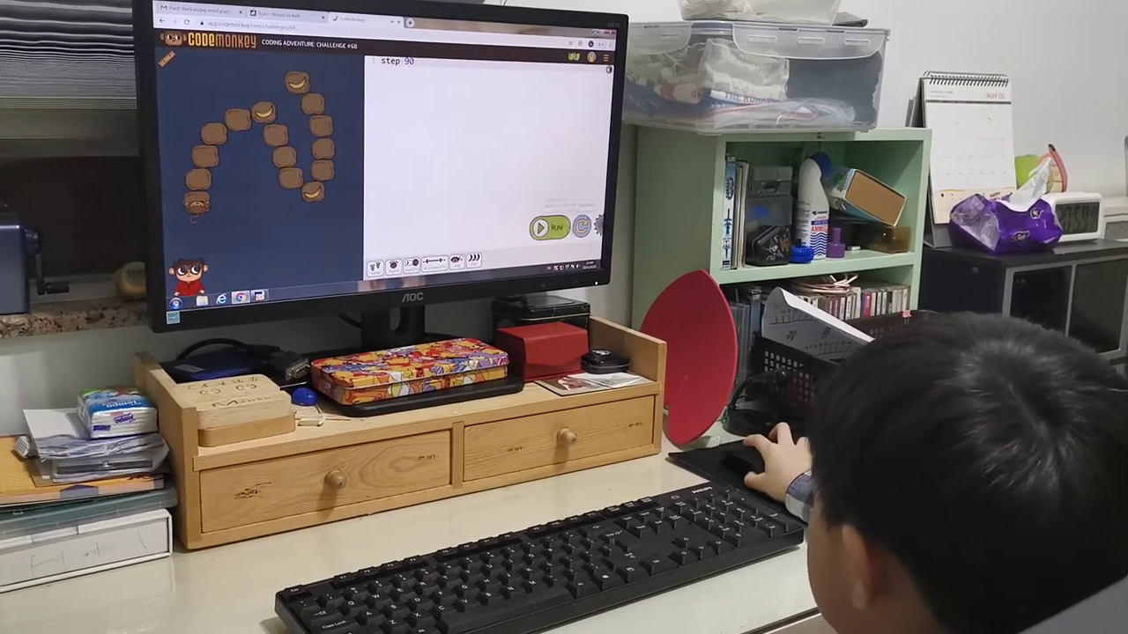
{"action": "left_click", "coordinate": [579, 227]}
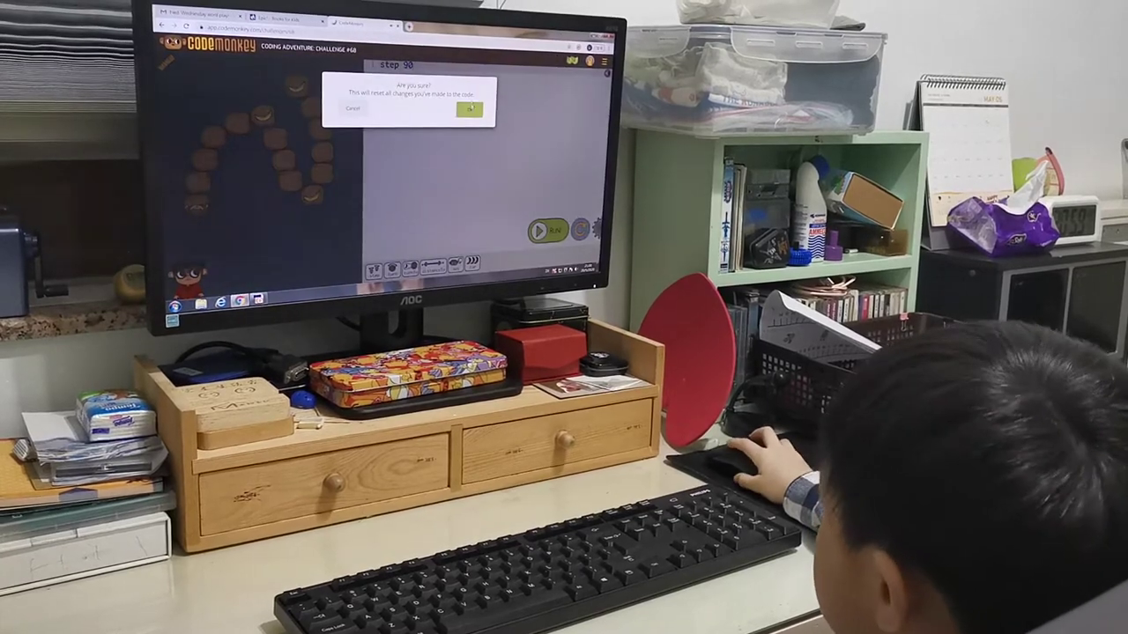
Confirm wiping the code and insert a for-loop template.
{"action": "left_click", "coordinate": [468, 108]}
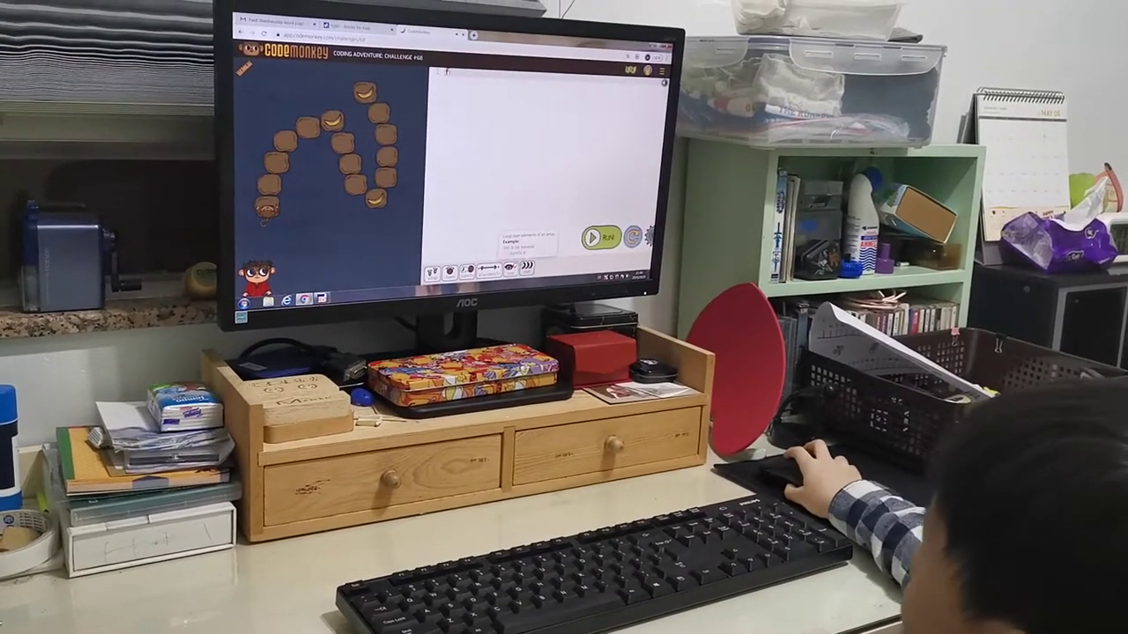
{"action": "left_click", "coordinate": [527, 258]}
{"action": "type", "text": "for islands in ar"}
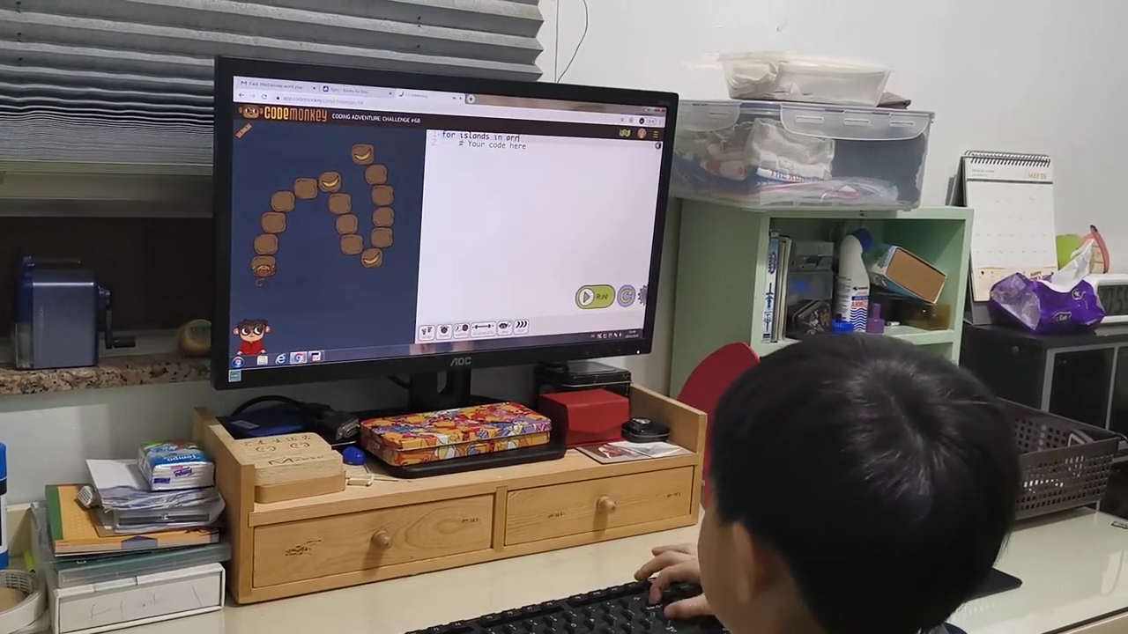
Edit the loop header to 'for i in islands' and add an indented body line.
{"action": "key", "text": "BackSpace"}
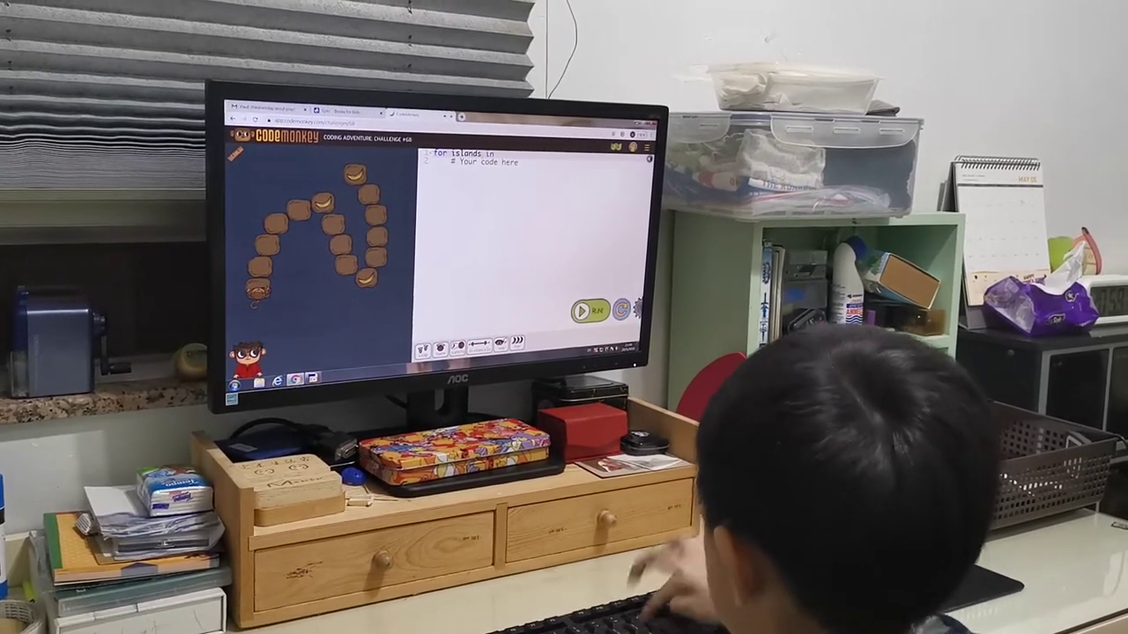
{"action": "key", "text": "BackSpace"}
{"action": "key", "text": "BackSpace"}
{"action": "key", "text": "BackSpace"}
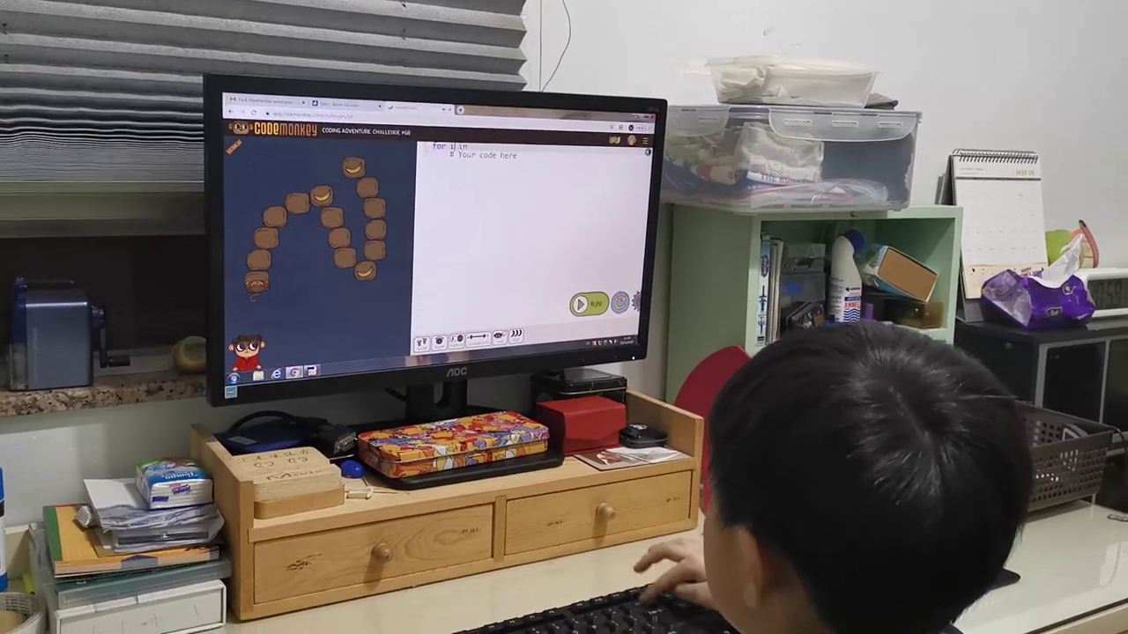
{"action": "key", "text": "BackSpace"}
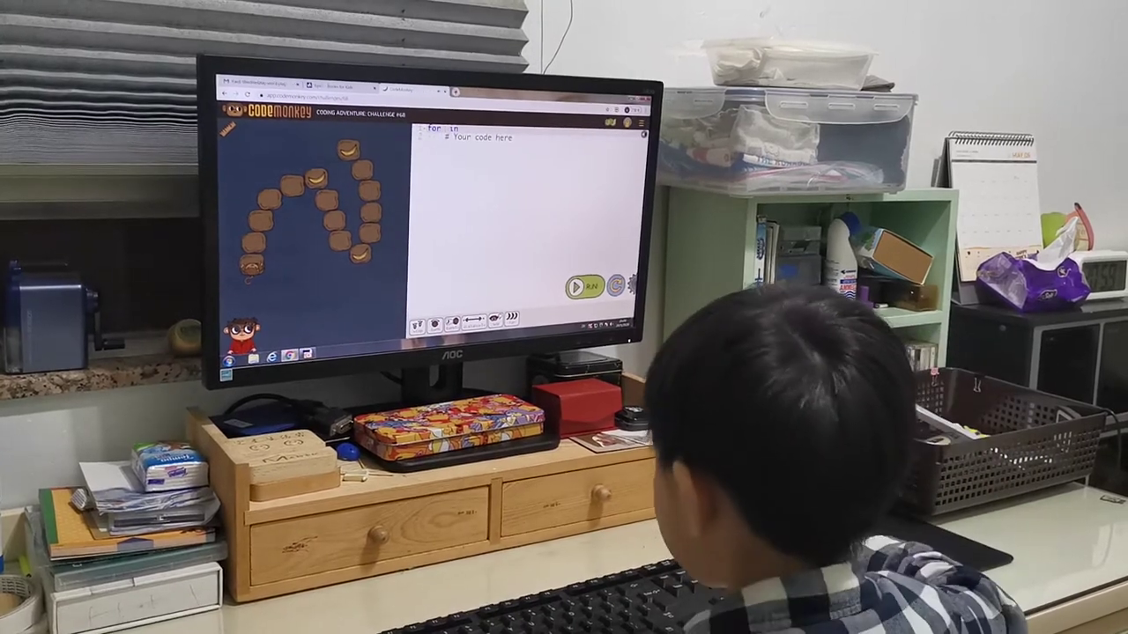
{"action": "type", "text": "in islands"}
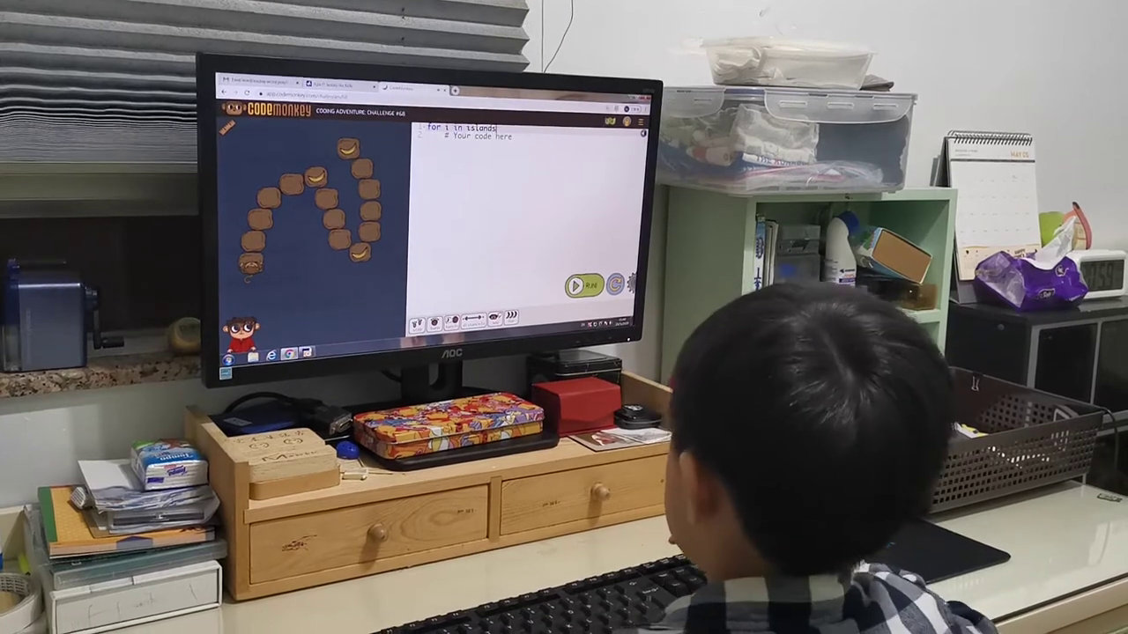
{"action": "key", "text": "Return"}
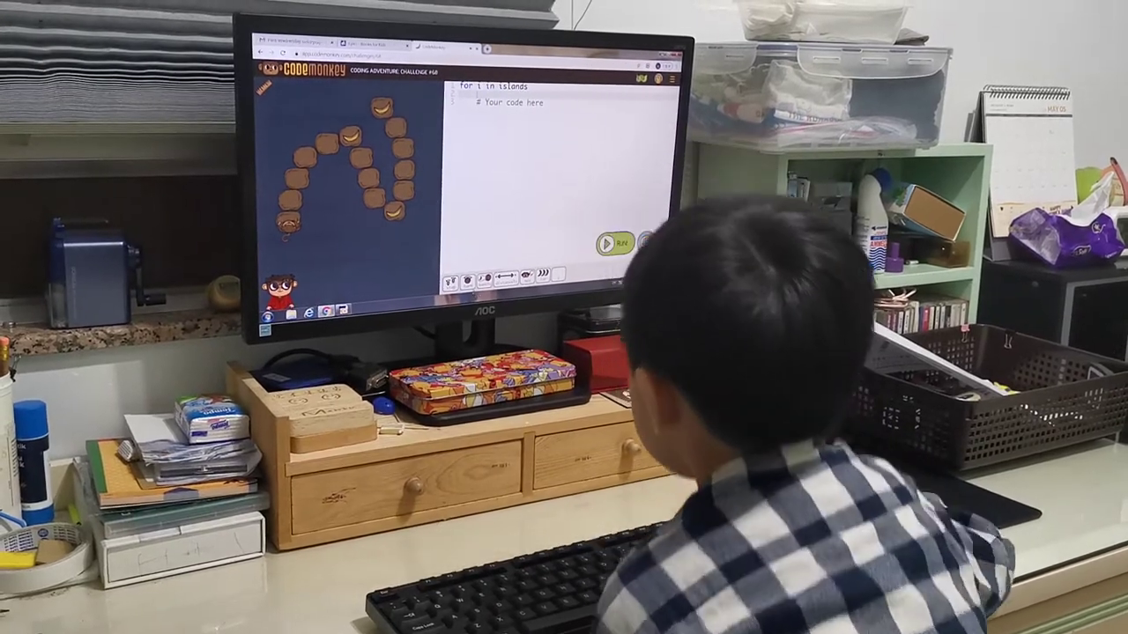
{"action": "type", "text": "turnTo "}
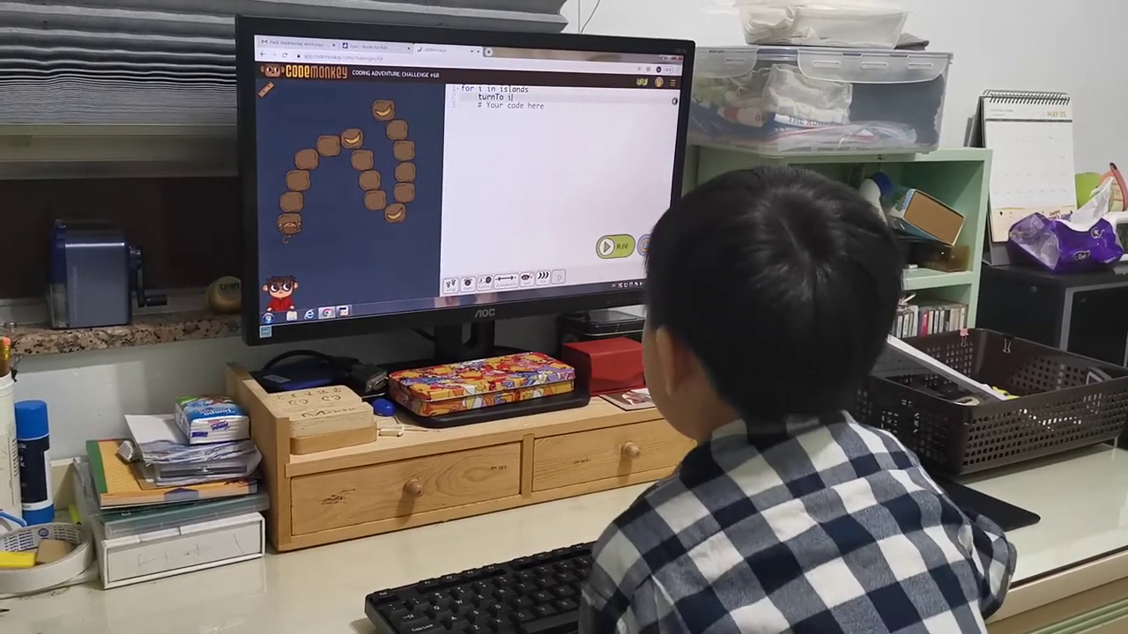
{"action": "type", "text": "i"}
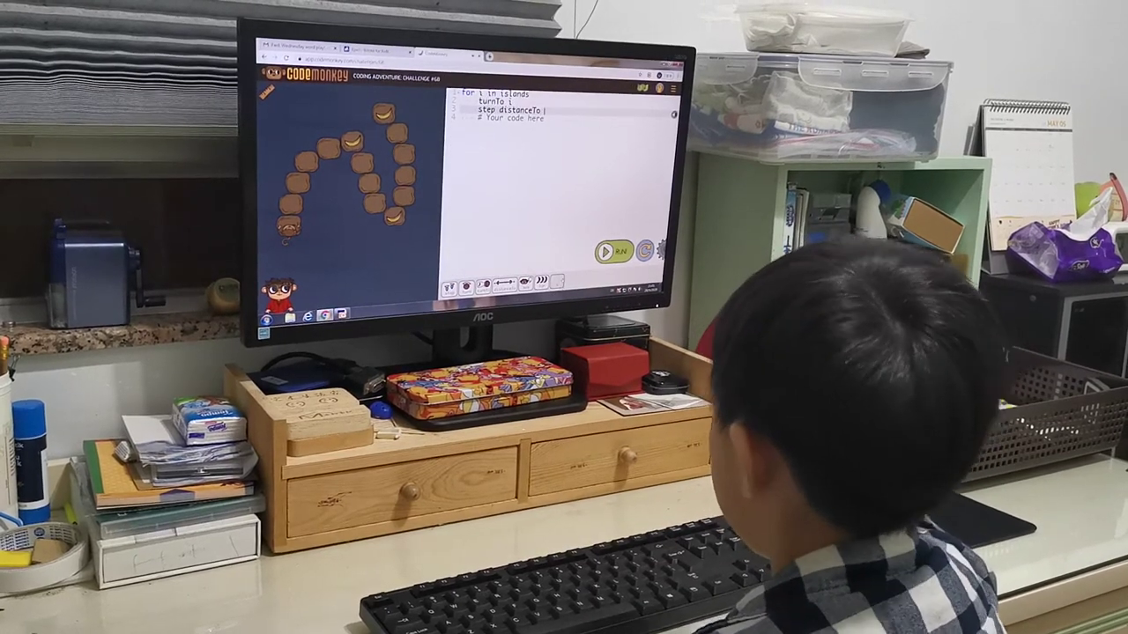
{"action": "type", "text": "i"}
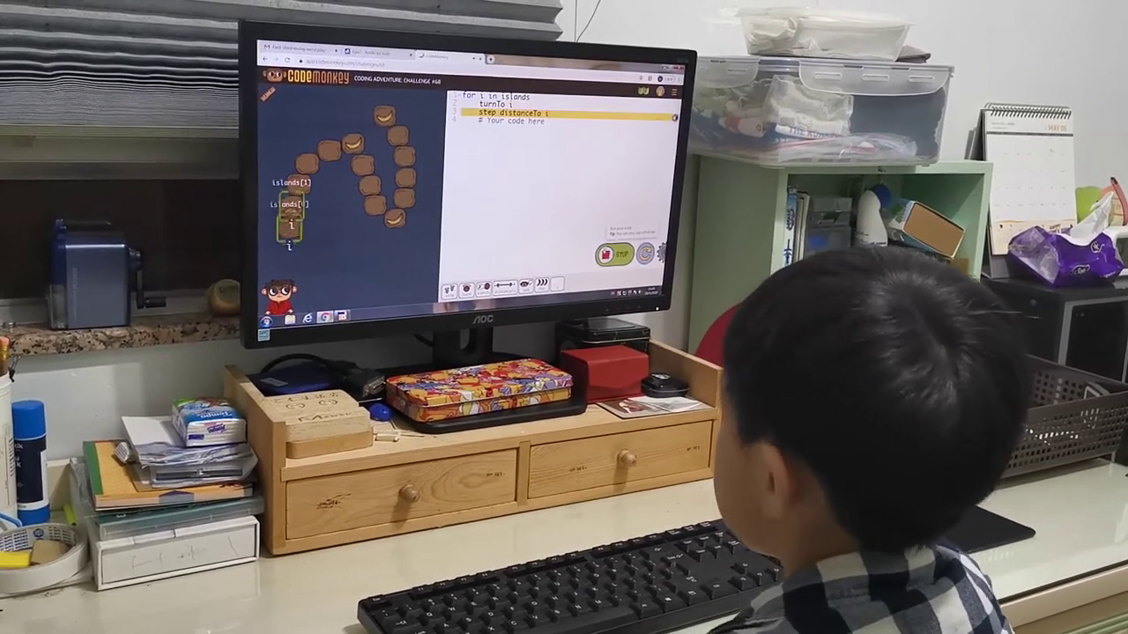